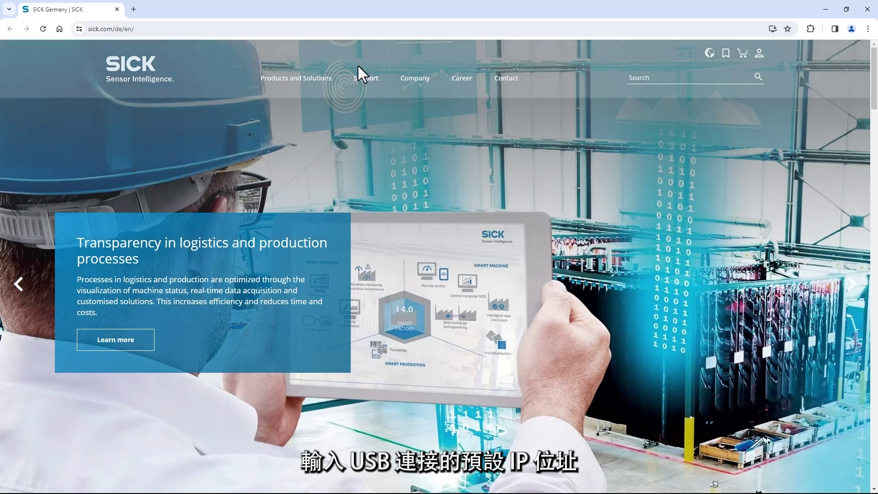
Open the camera's web interface at the address 169.254.0.1.
{"action": "left_click", "coordinate": [343, 30]}
{"action": "type", "text": "169.254.0.1"}
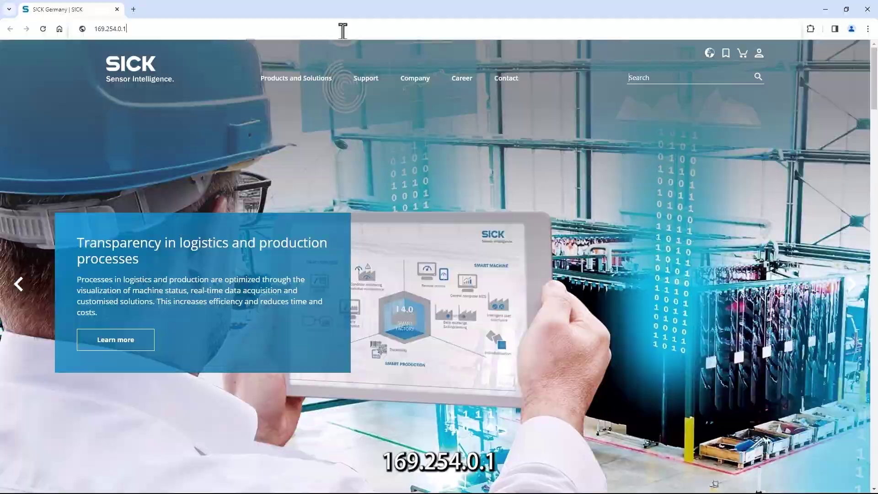
{"action": "key", "text": "Return"}
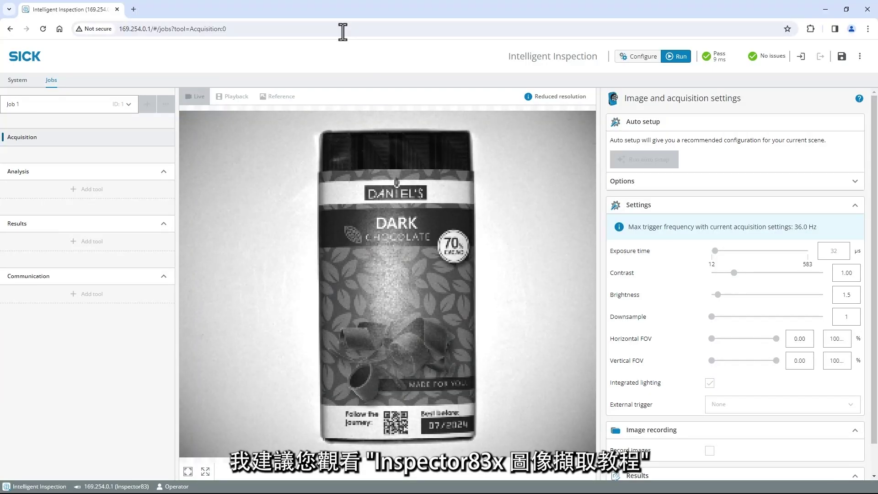
Switch the camera to Configure mode and update the reference image from the live image of the chocolate bar.
{"action": "left_click", "coordinate": [629, 62]}
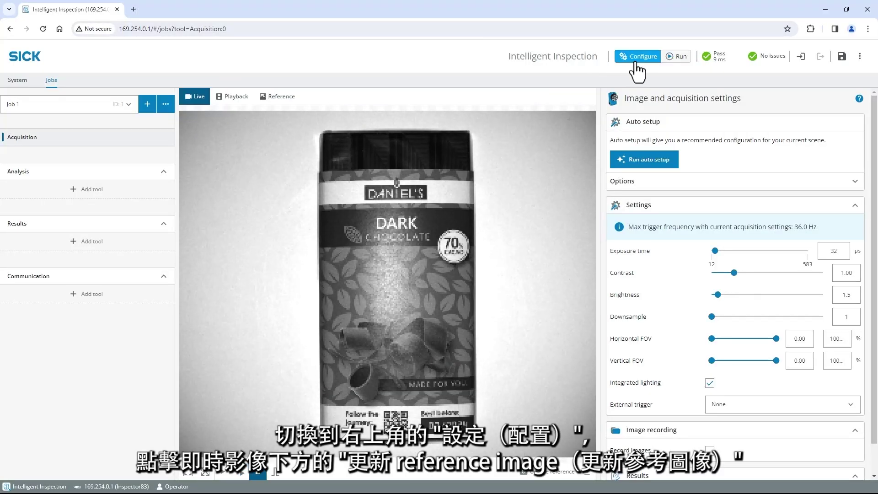
{"action": "left_click", "coordinate": [558, 476]}
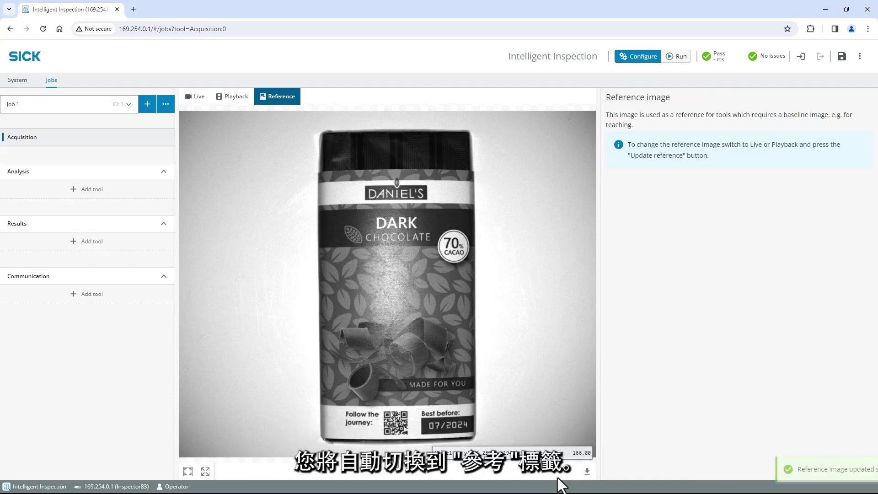
Add an Object Locator analysis tool and place its region over the DANIEL'S brand logo.
{"action": "left_click", "coordinate": [73, 189]}
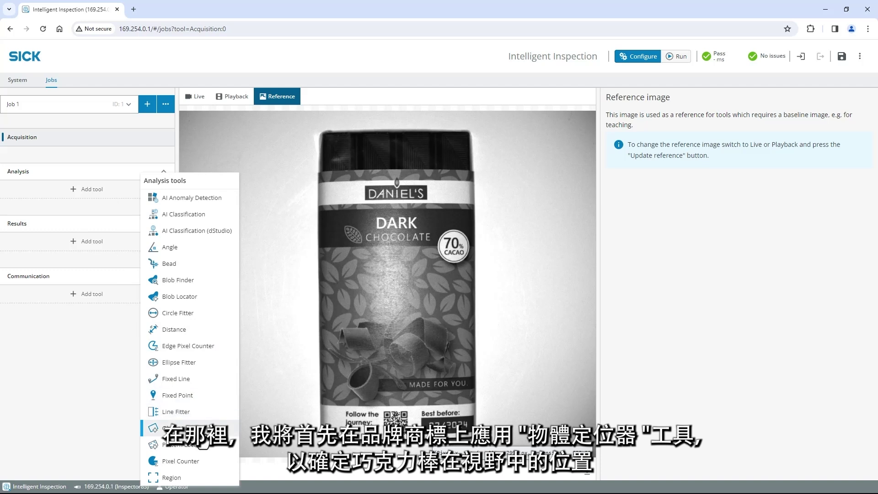
{"action": "left_click", "coordinate": [183, 428]}
{"action": "left_click_drag", "start_coordinate": [256, 235], "coordinate": [358, 192]}
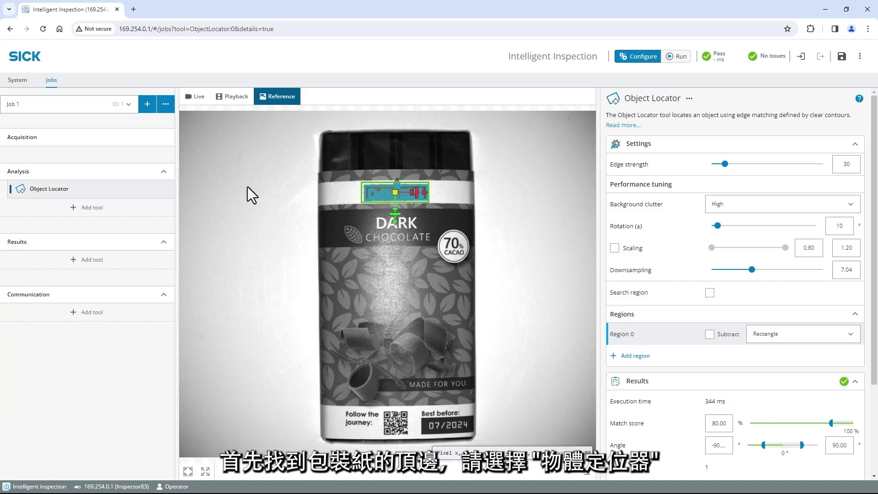
Add a Line Fitter tool and fit its region as a flat rectangle across the centre of the wrapper's top edge.
{"action": "left_click", "coordinate": [76, 210]}
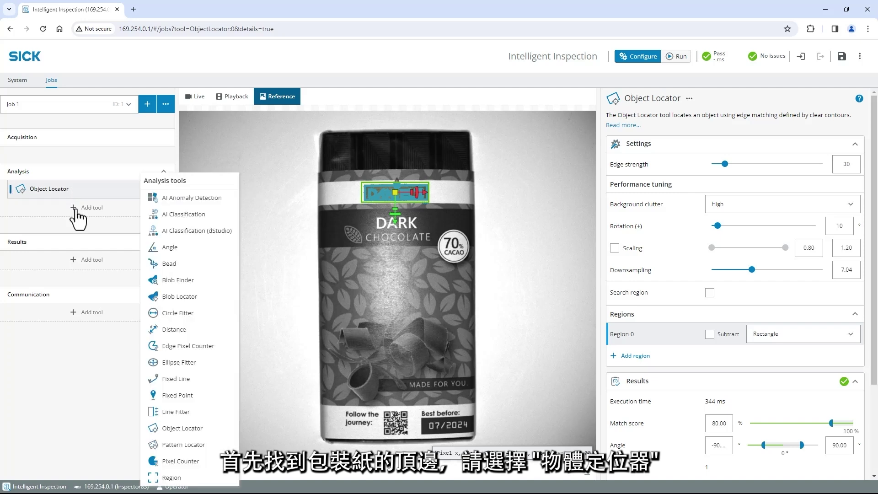
{"action": "left_click", "coordinate": [197, 413]}
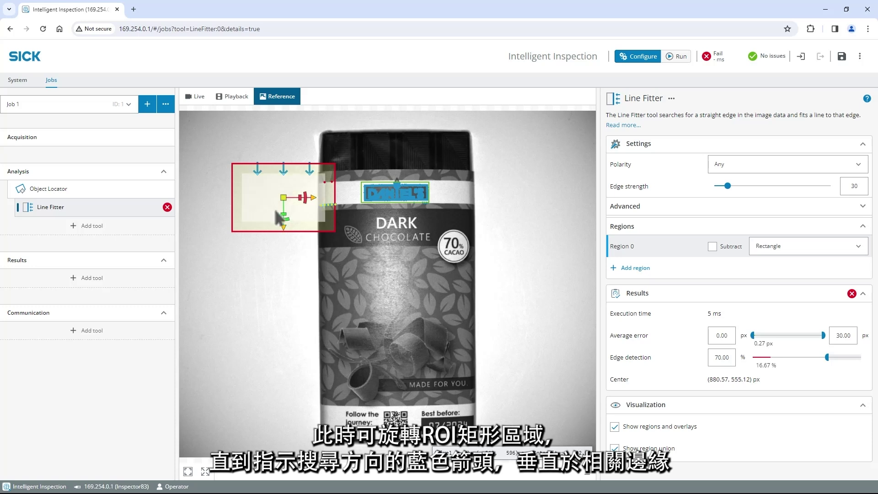
{"action": "left_click_drag", "start_coordinate": [284, 212], "coordinate": [391, 159]}
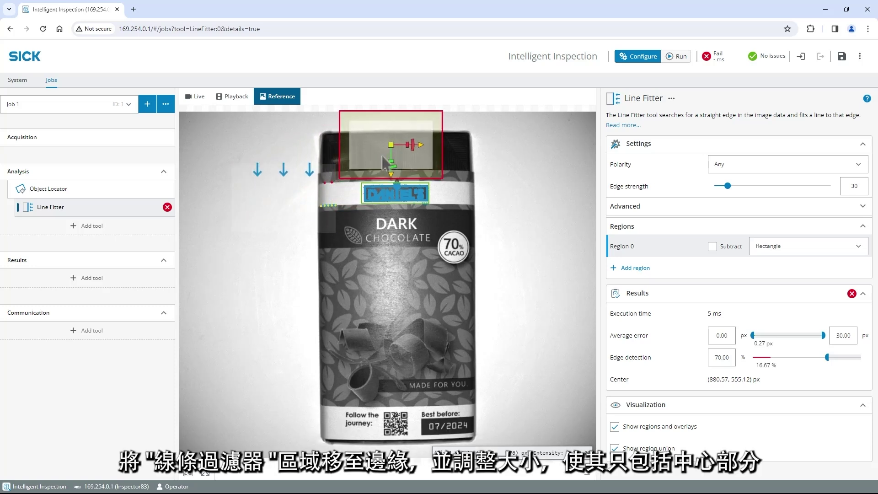
{"action": "left_click_drag", "start_coordinate": [442, 114], "coordinate": [448, 170]}
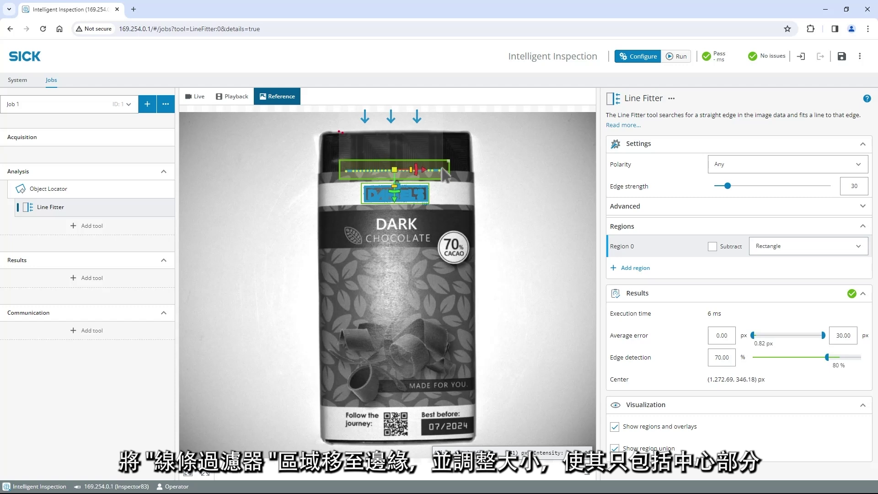
Check the Object Locator and Line Fitter on free-running live images, and return to the reference image.
{"action": "left_click", "coordinate": [198, 97]}
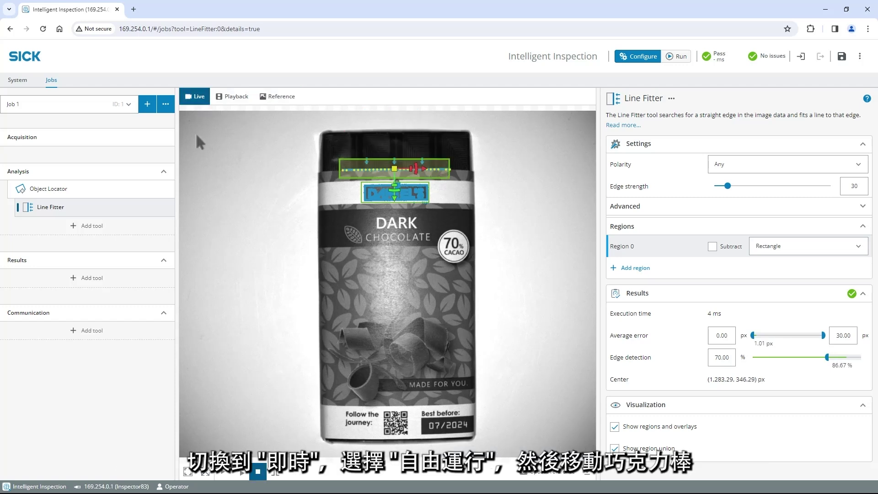
{"action": "left_click", "coordinate": [220, 473]}
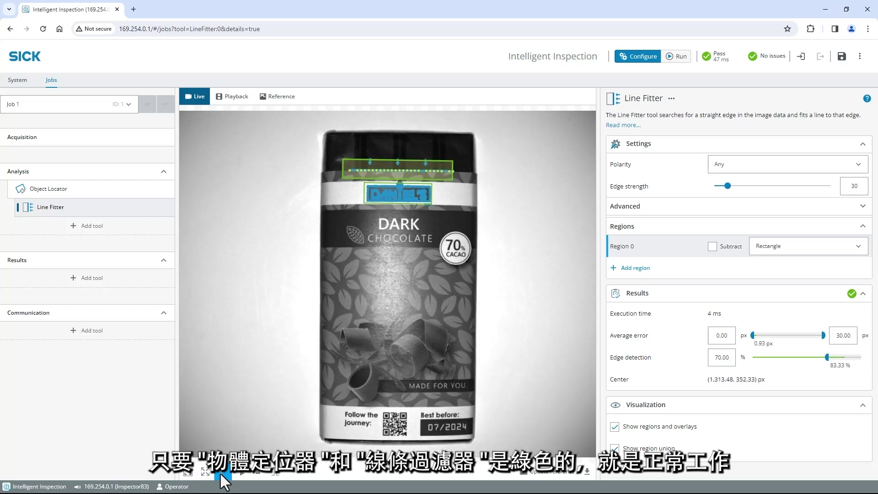
{"action": "left_click", "coordinate": [268, 97]}
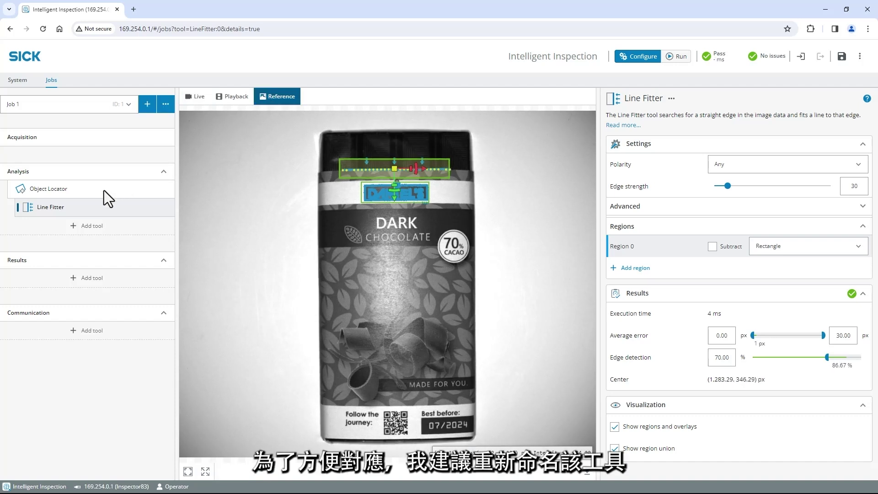
Rename the Line Fitter tool as "Wrapper top".
{"action": "right_click", "coordinate": [70, 205]}
{"action": "left_click", "coordinate": [71, 260]}
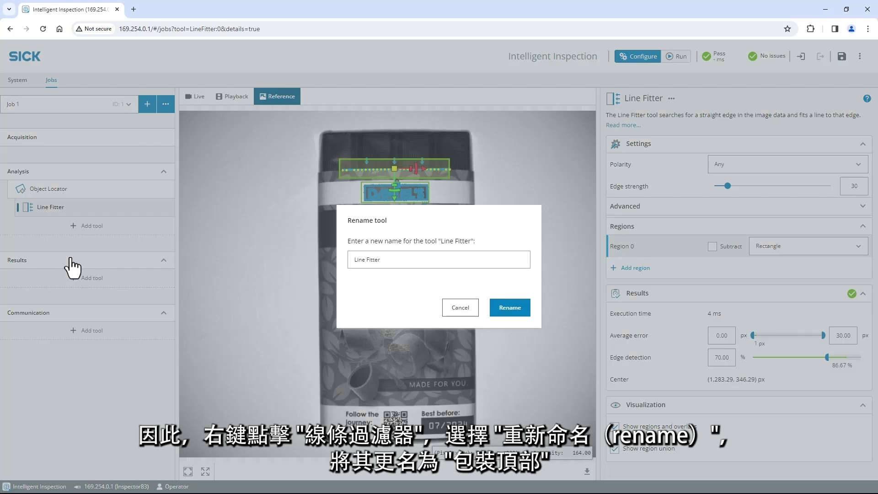
{"action": "left_click_drag", "start_coordinate": [392, 254], "coordinate": [350, 259]}
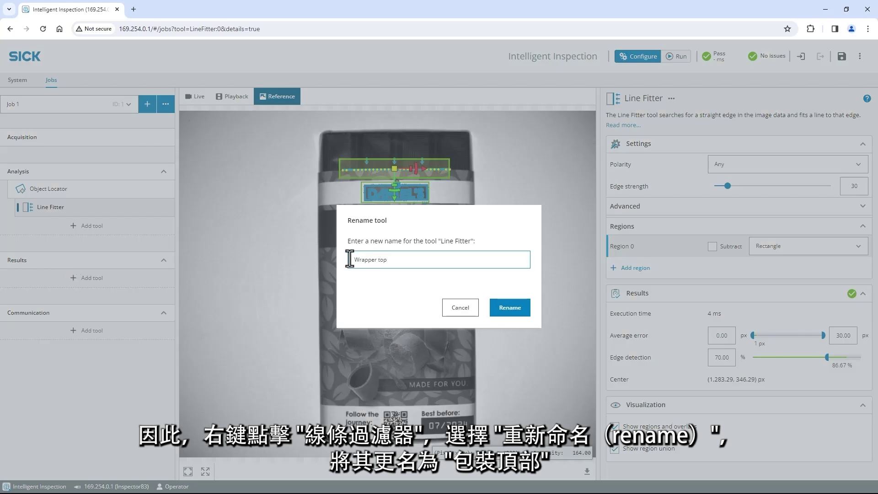
{"action": "left_click", "coordinate": [507, 307]}
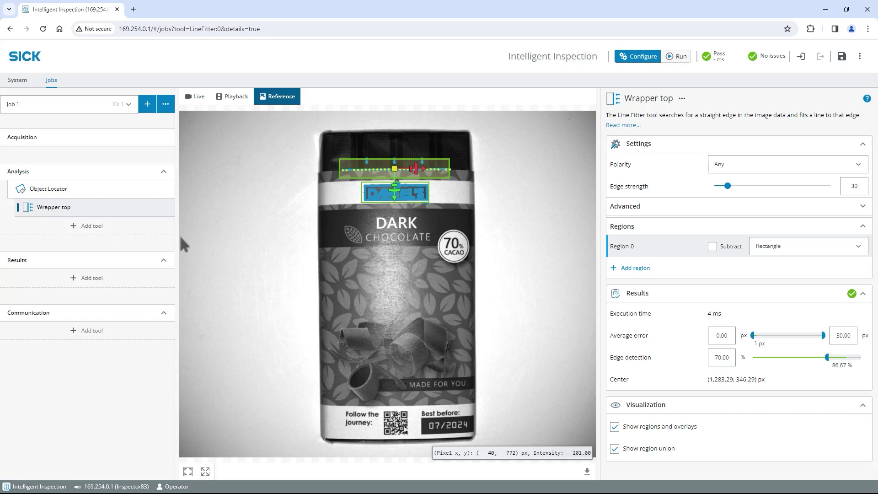
Duplicate the Wrapper top tool and rename the copy as "Wrapper left".
{"action": "right_click", "coordinate": [128, 212]}
{"action": "left_click", "coordinate": [128, 226]}
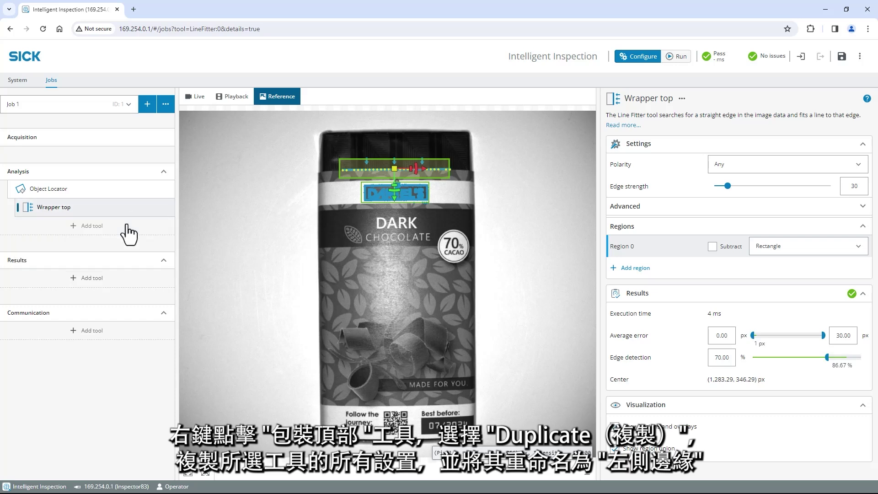
{"action": "right_click", "coordinate": [128, 225]}
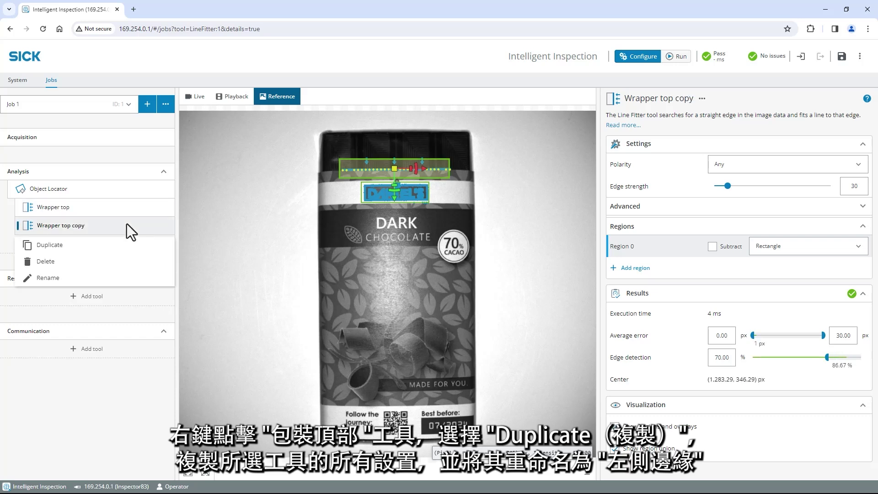
{"action": "left_click", "coordinate": [117, 277]}
{"action": "left_click_drag", "start_coordinate": [378, 259], "coordinate": [413, 261]}
{"action": "key", "text": "BackSpace"}
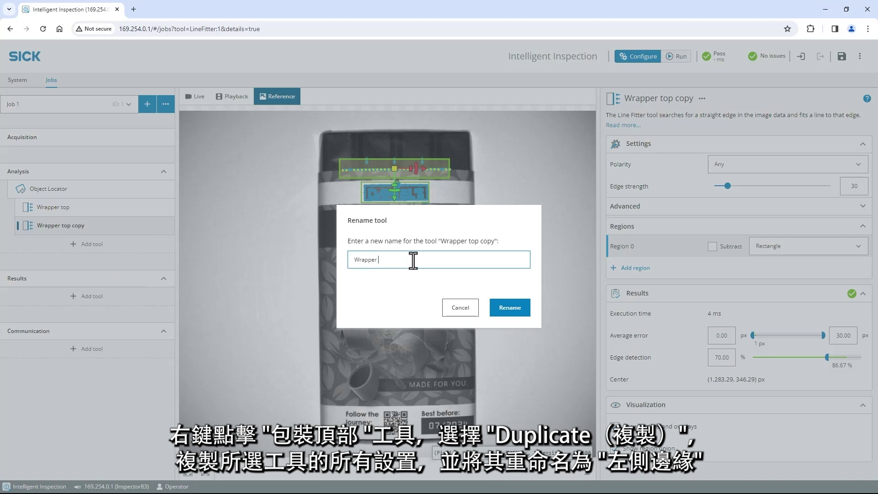
{"action": "left_click", "coordinate": [509, 308]}
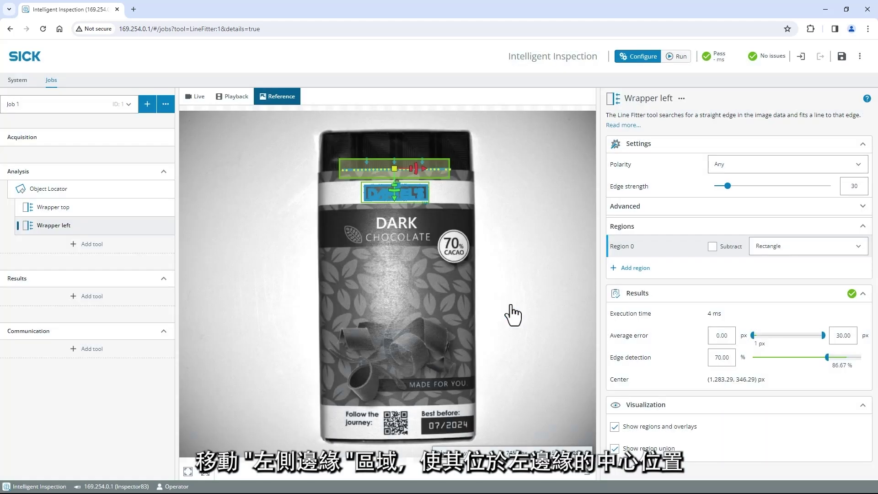
Place the Wrapper left region upright over the wrapper's left edge with its search arrows perpendicular, and set its polarity to Bright to dark.
{"action": "left_click_drag", "start_coordinate": [408, 165], "coordinate": [294, 304]}
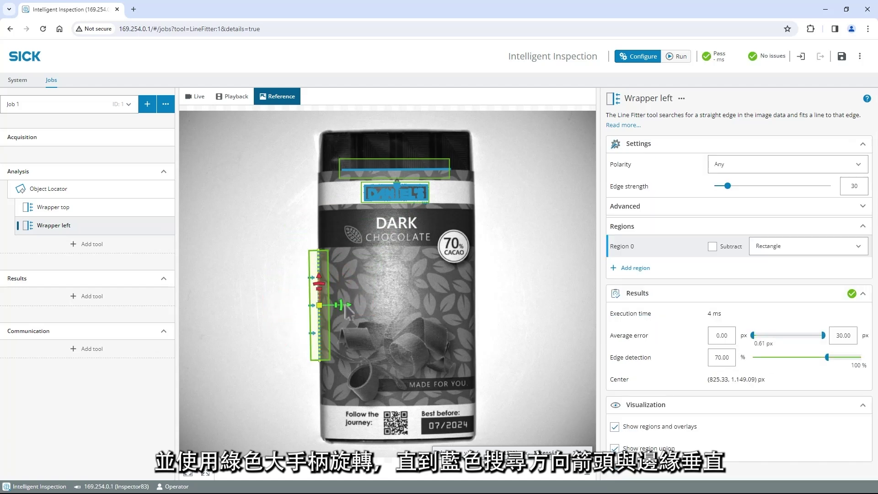
{"action": "left_click", "coordinate": [772, 167]}
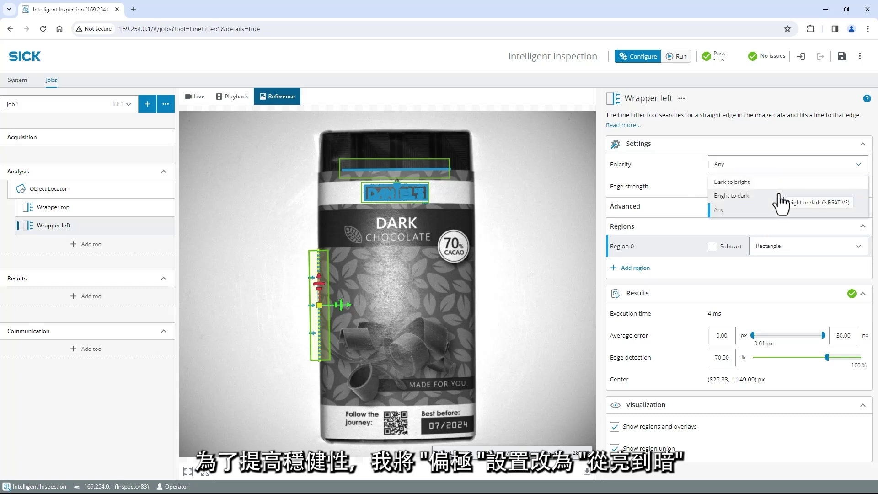
{"action": "left_click", "coordinate": [780, 196]}
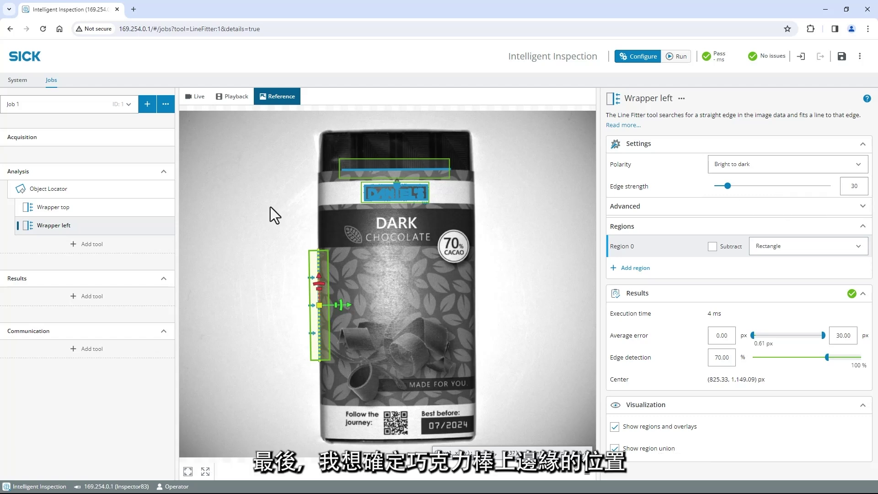
Duplicate the Wrapper top tool and rename the copy as "Chocolate top".
{"action": "right_click", "coordinate": [142, 213]}
{"action": "left_click", "coordinate": [140, 227]}
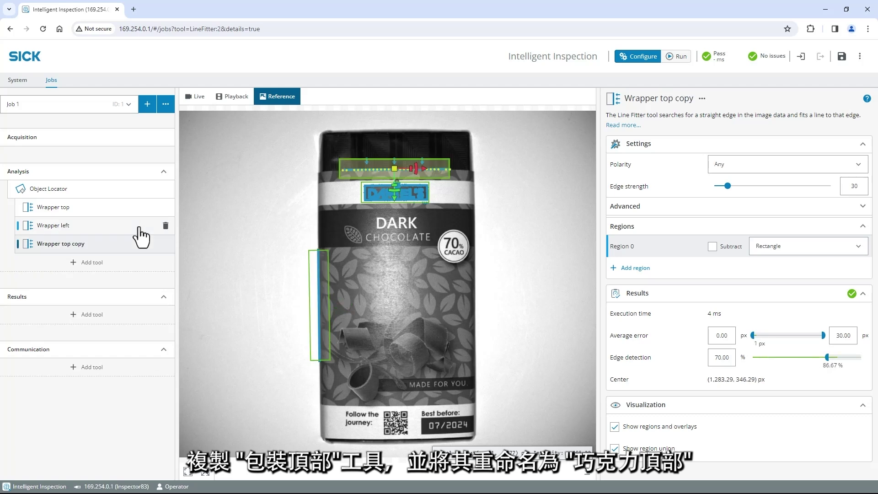
{"action": "right_click", "coordinate": [137, 239]}
{"action": "left_click", "coordinate": [133, 295]}
{"action": "left_click_drag", "start_coordinate": [408, 261], "coordinate": [347, 263]}
{"action": "type", "text": "Chocolate top"}
{"action": "left_click", "coordinate": [508, 308]}
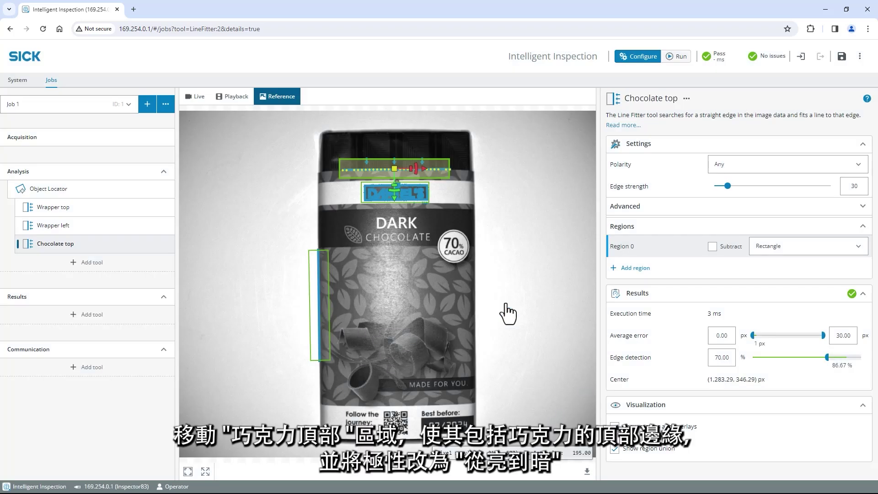
Move the Chocolate top region onto the chocolate bar's top edge and set its polarity to Bright to dark.
{"action": "left_click_drag", "start_coordinate": [402, 171], "coordinate": [402, 135]}
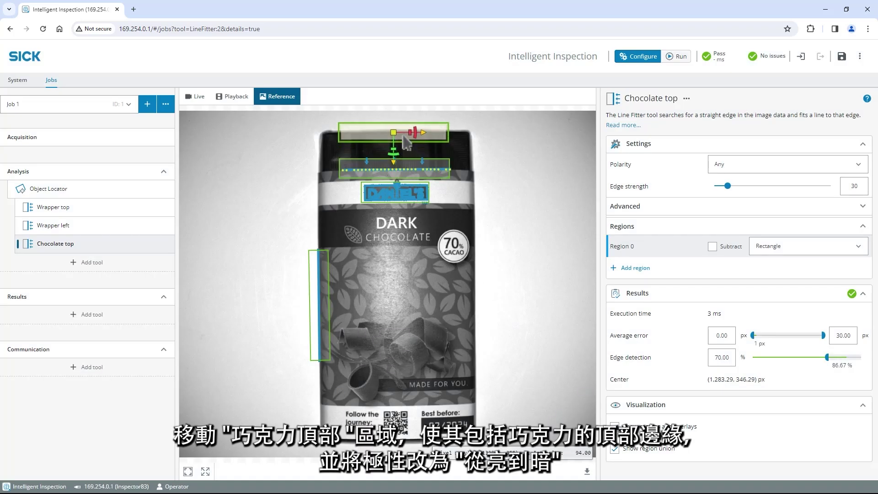
{"action": "left_click", "coordinate": [741, 165]}
{"action": "left_click", "coordinate": [748, 196]}
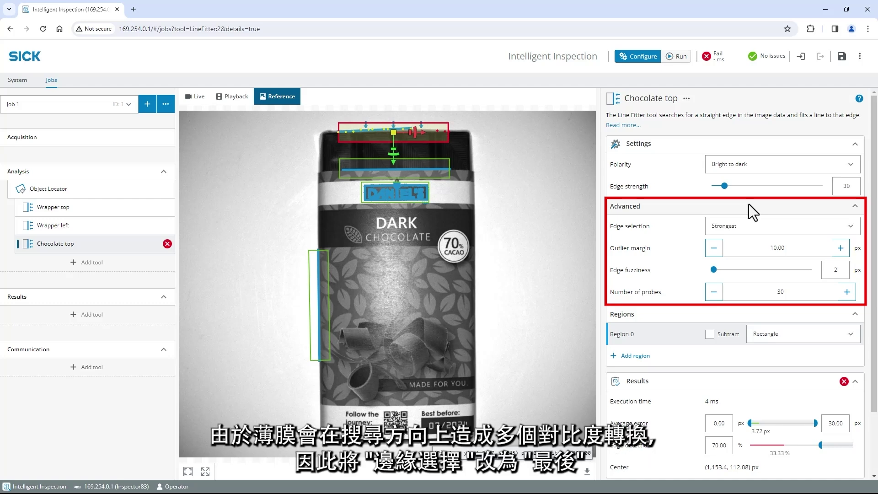
Set the Chocolate top tool's edge selection to Last and its edge fuzziness to 10 px.
{"action": "left_click", "coordinate": [754, 229]}
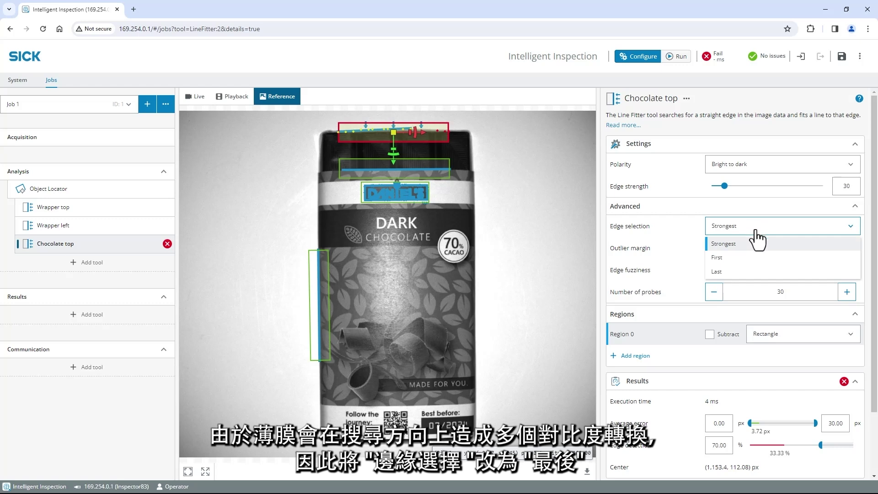
{"action": "left_click", "coordinate": [755, 273]}
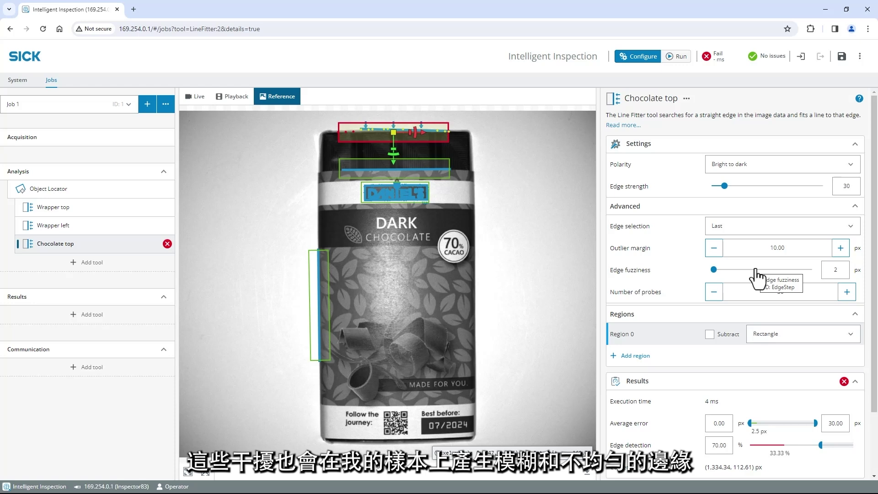
{"action": "double_click", "coordinate": [836, 270]}
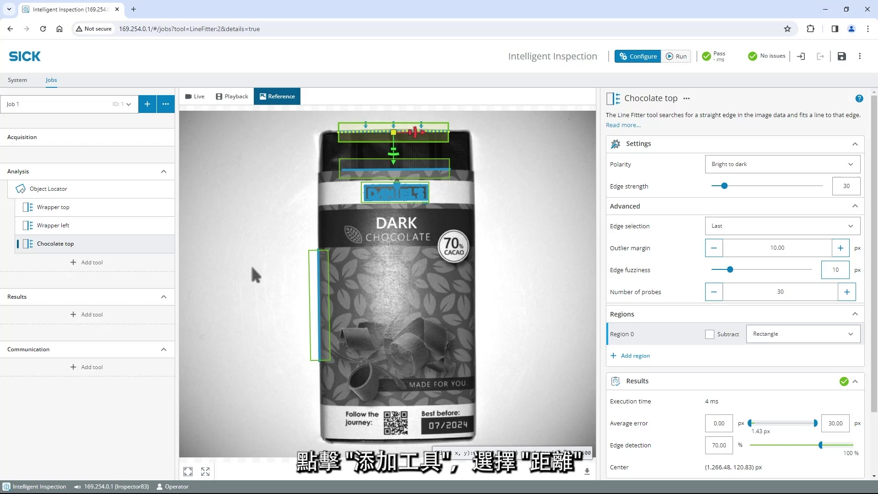
Add a Distance tool with Wrapper top/Line as Feature A and Chocolate top/Line as Feature B.
{"action": "left_click", "coordinate": [98, 266]}
{"action": "left_click", "coordinate": [176, 330]}
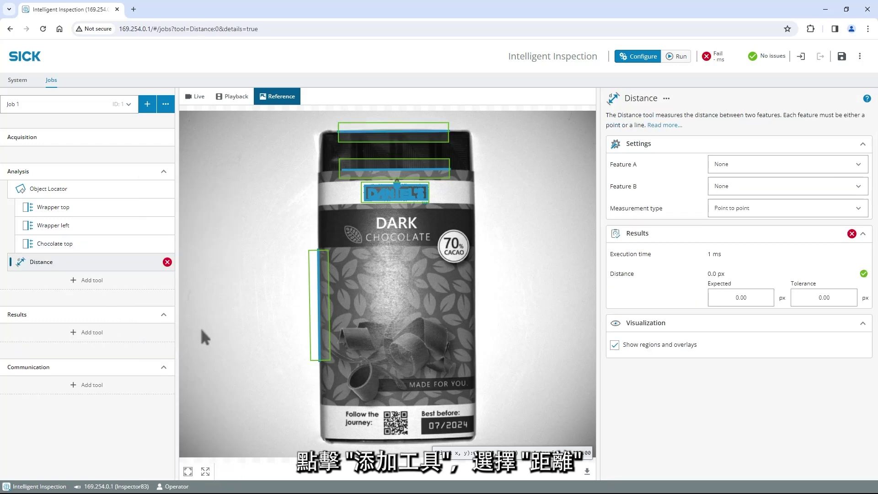
{"action": "left_click", "coordinate": [724, 169]}
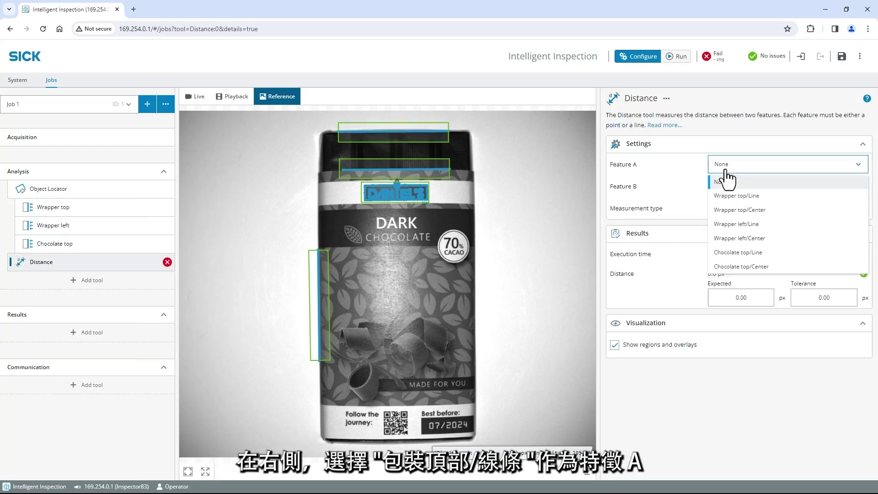
{"action": "left_click", "coordinate": [736, 196]}
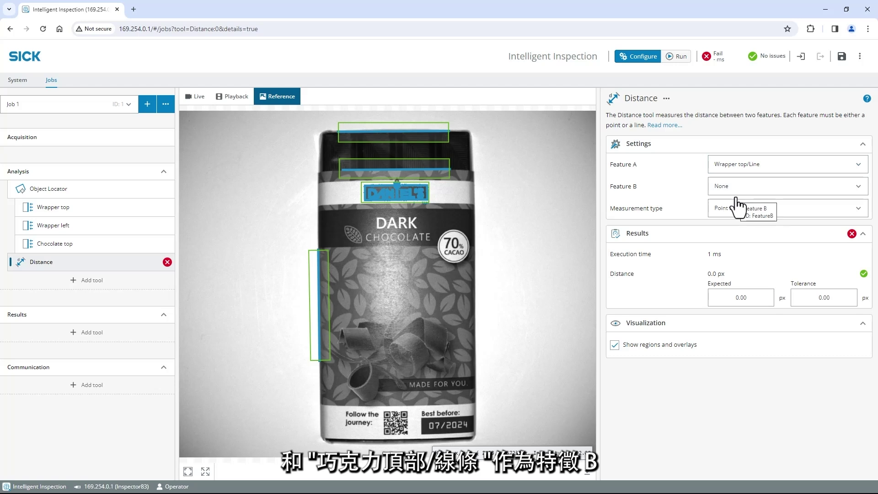
{"action": "left_click", "coordinate": [736, 188]}
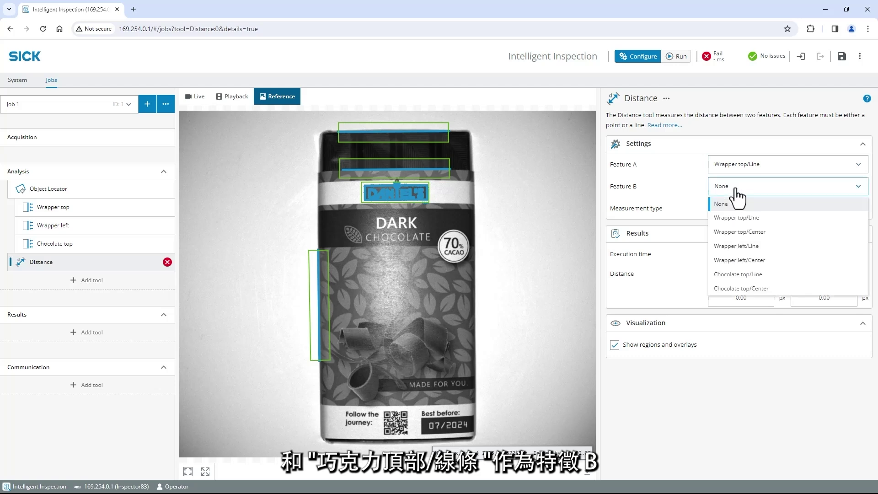
{"action": "left_click", "coordinate": [755, 275]}
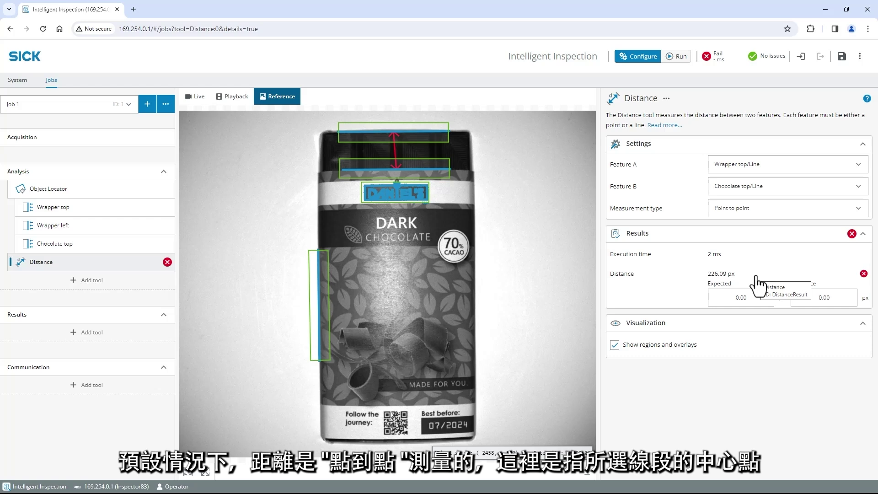
Set the Distance tool's measurement type to Right angle, its expected distance to 230 px and its tolerance to 10 px.
{"action": "left_click", "coordinate": [754, 212]}
{"action": "left_click", "coordinate": [754, 238]}
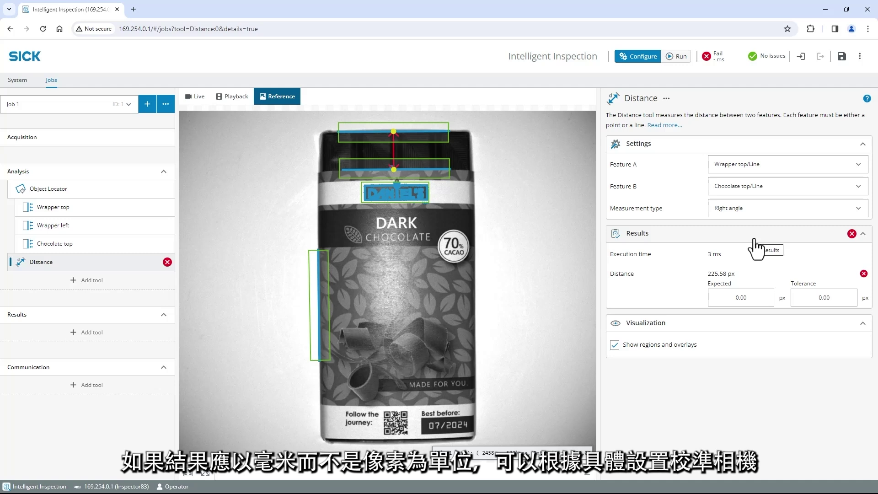
{"action": "left_click", "coordinate": [749, 298]}
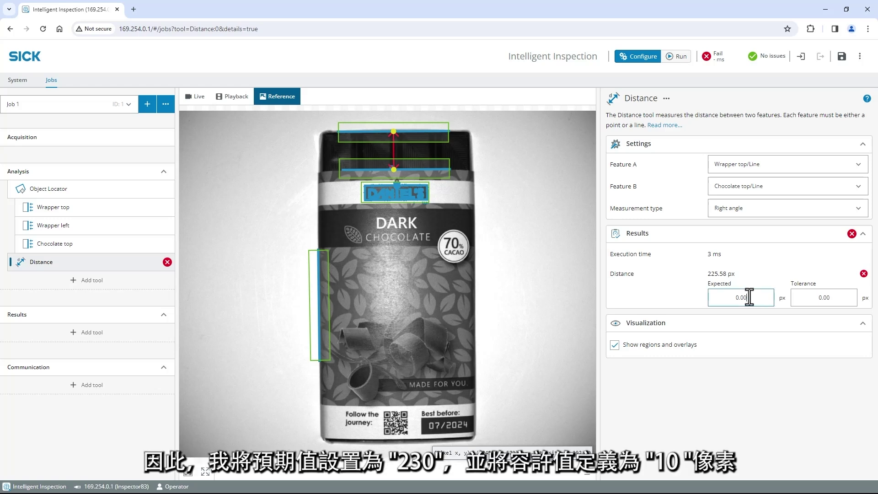
{"action": "type", "text": "230"}
{"action": "left_click", "coordinate": [805, 298]}
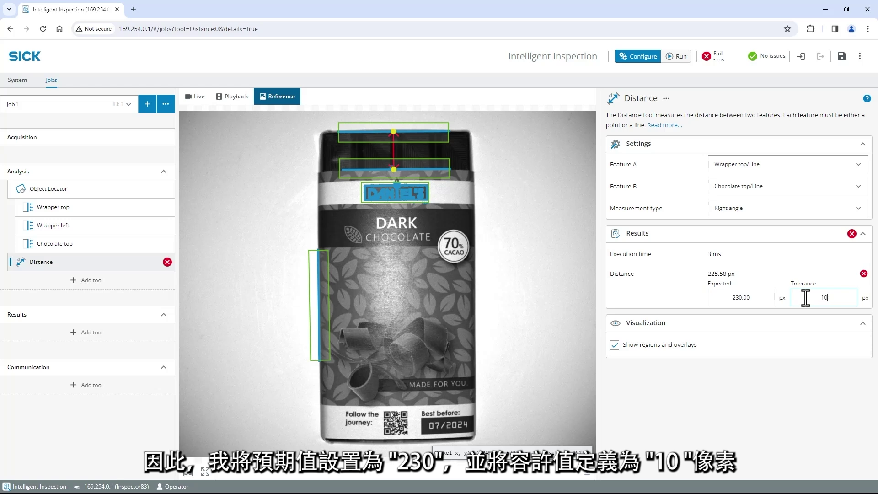
{"action": "type", "text": "10"}
{"action": "key", "text": "Return"}
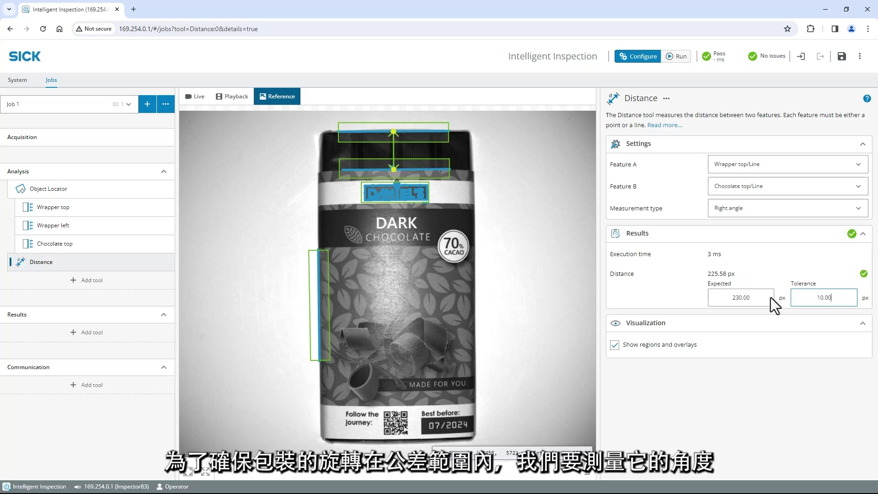
Add an Angle tool with Wrapper left/Line as the reference line and Wrapper top/Line as the secondary line.
{"action": "left_click", "coordinate": [130, 284]}
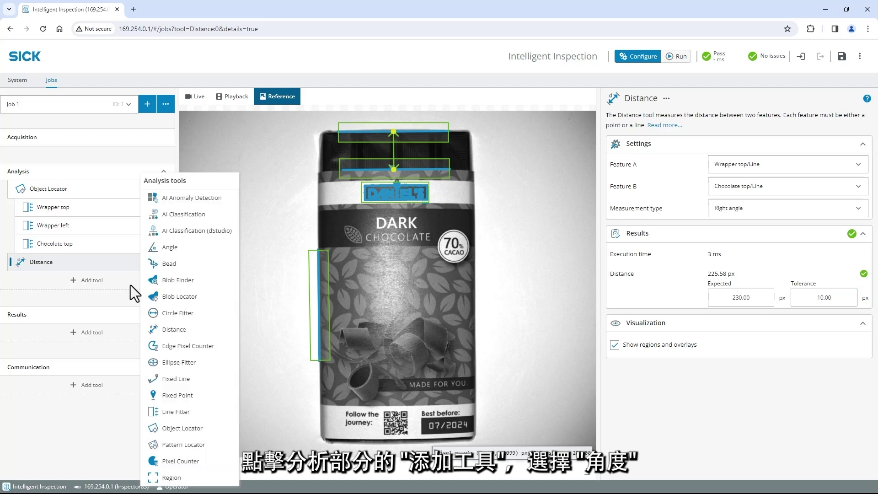
{"action": "left_click", "coordinate": [172, 249]}
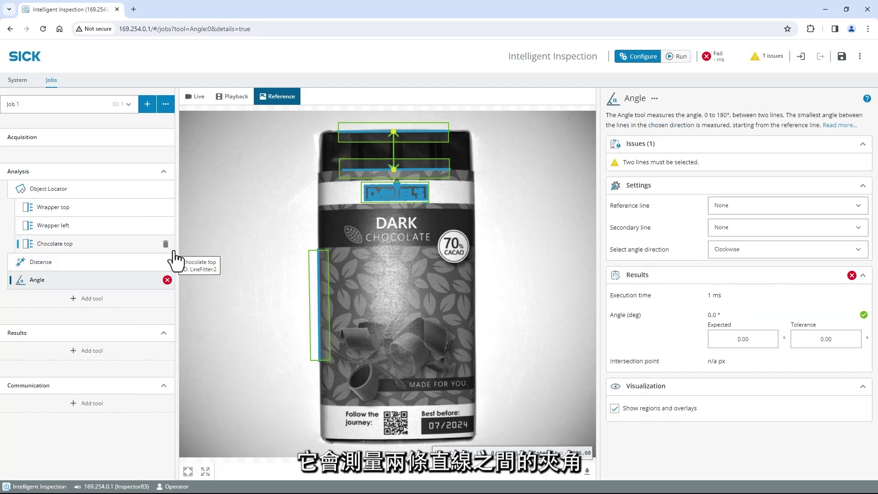
{"action": "left_click", "coordinate": [773, 210]}
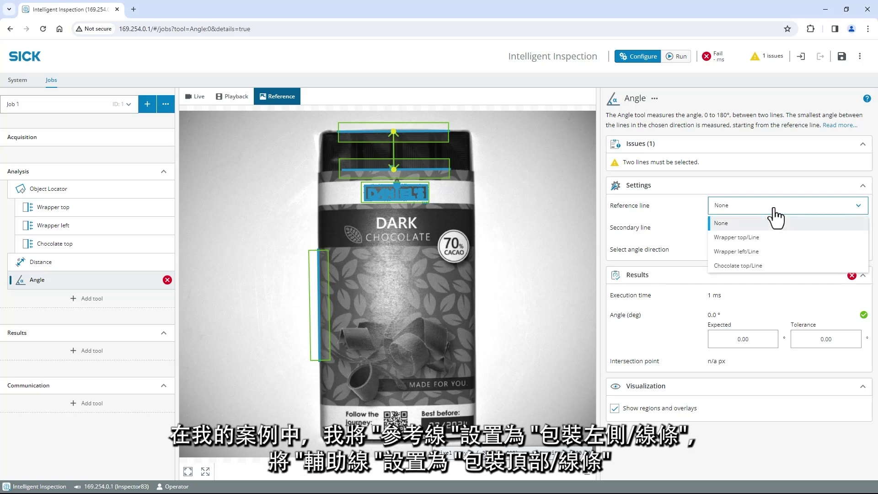
{"action": "left_click", "coordinate": [778, 253]}
{"action": "left_click", "coordinate": [777, 239]}
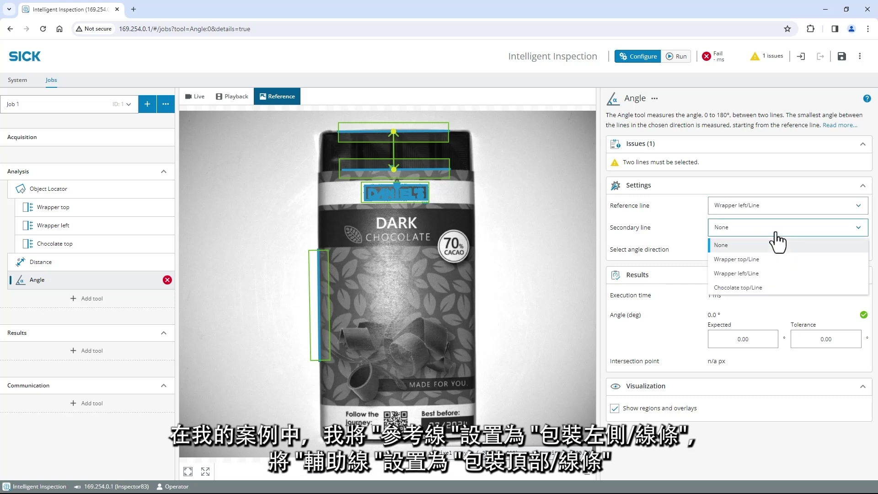
{"action": "left_click", "coordinate": [777, 264]}
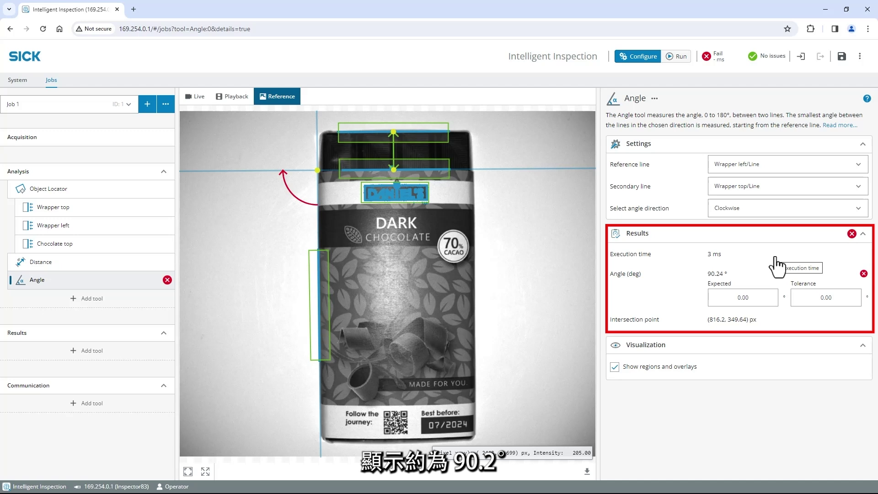
Set the Angle tool's expected angle to 90° and its tolerance to 1°.
{"action": "left_click", "coordinate": [762, 296]}
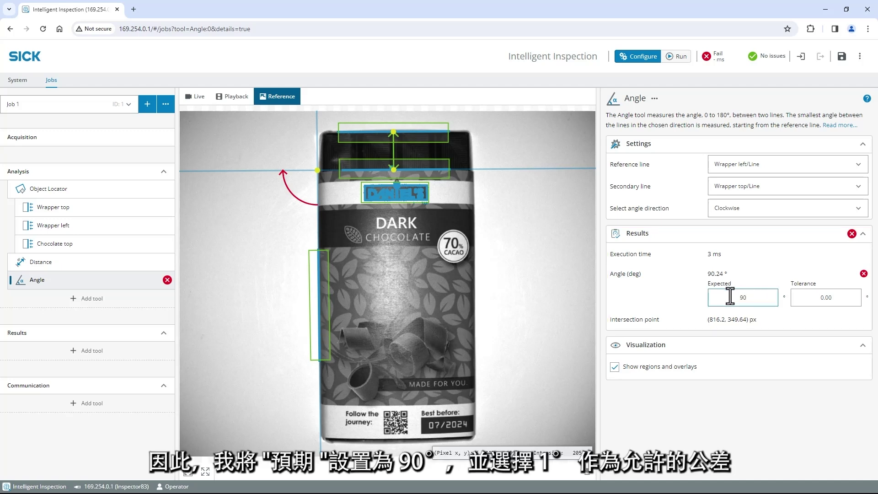
{"action": "left_click", "coordinate": [825, 299]}
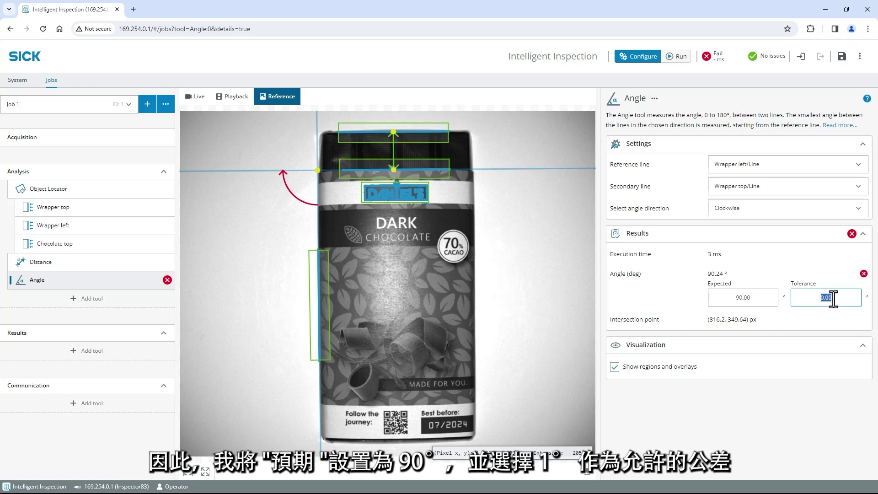
{"action": "type", "text": "1"}
{"action": "key", "text": "Return"}
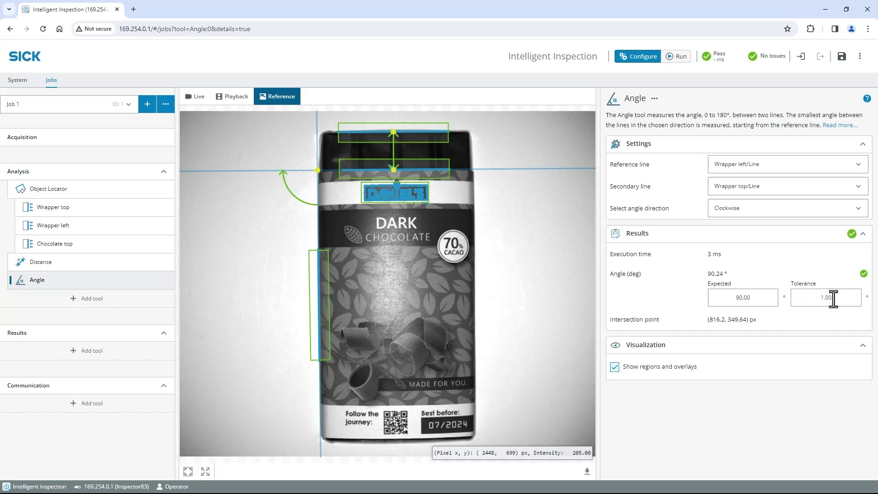
Switch the job's image view from Reference to Live mode.
{"action": "left_click", "coordinate": [203, 100]}
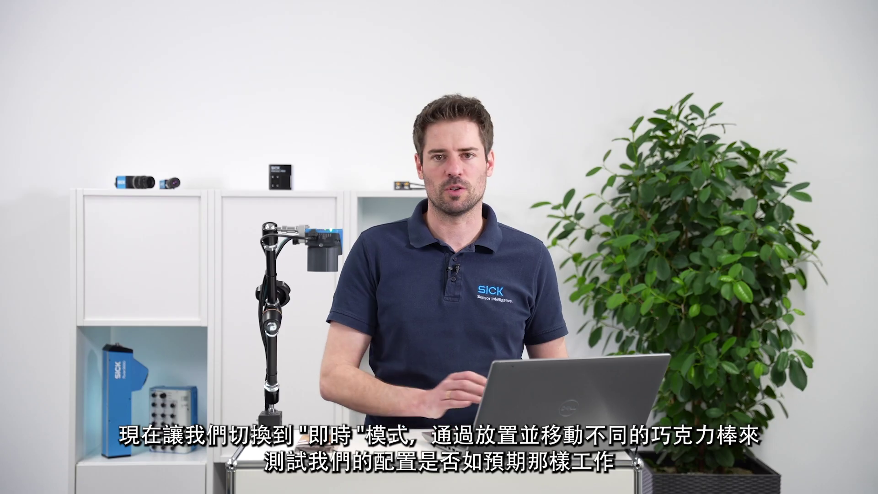